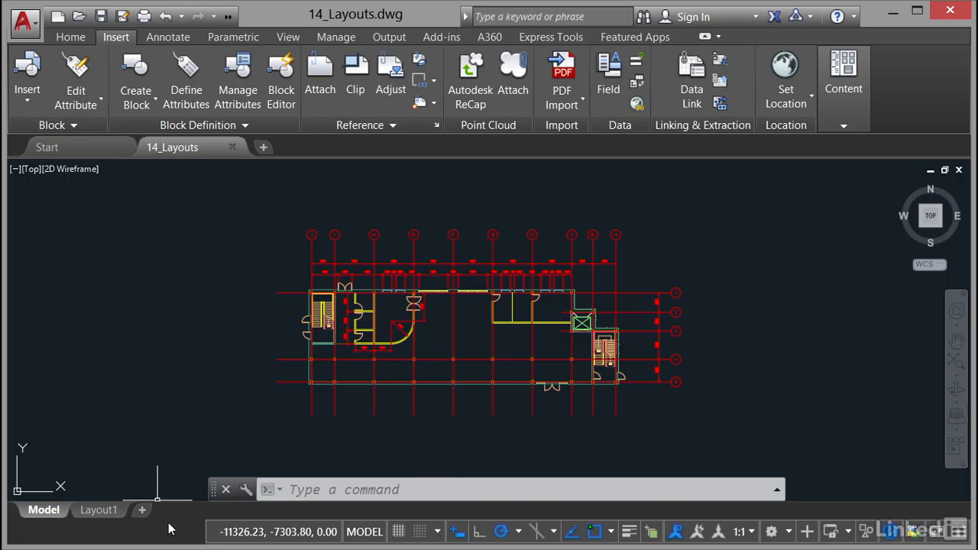
# Create a copy of Layout1 at the end of the layouts and add one more new layout.
pyautogui.rightClick(101, 513)
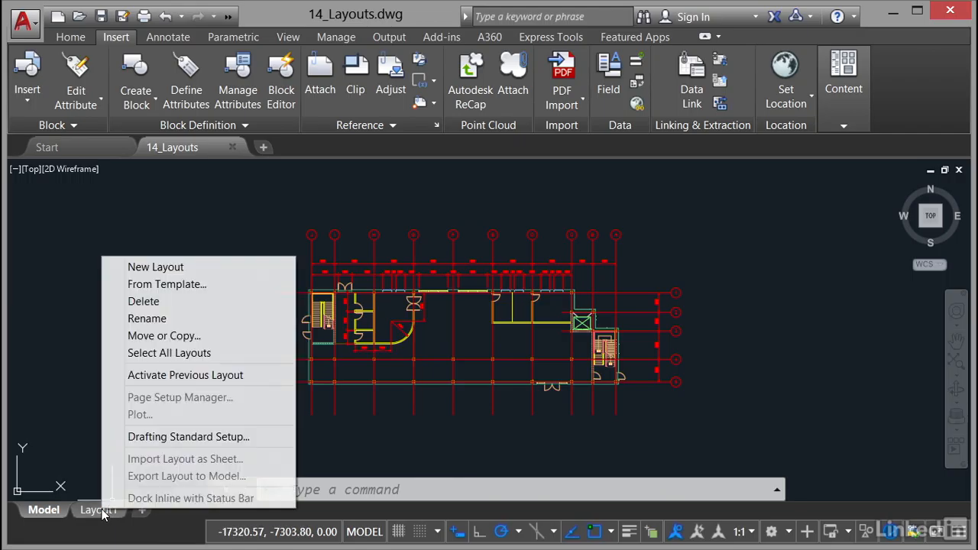
pyautogui.click(197, 338)
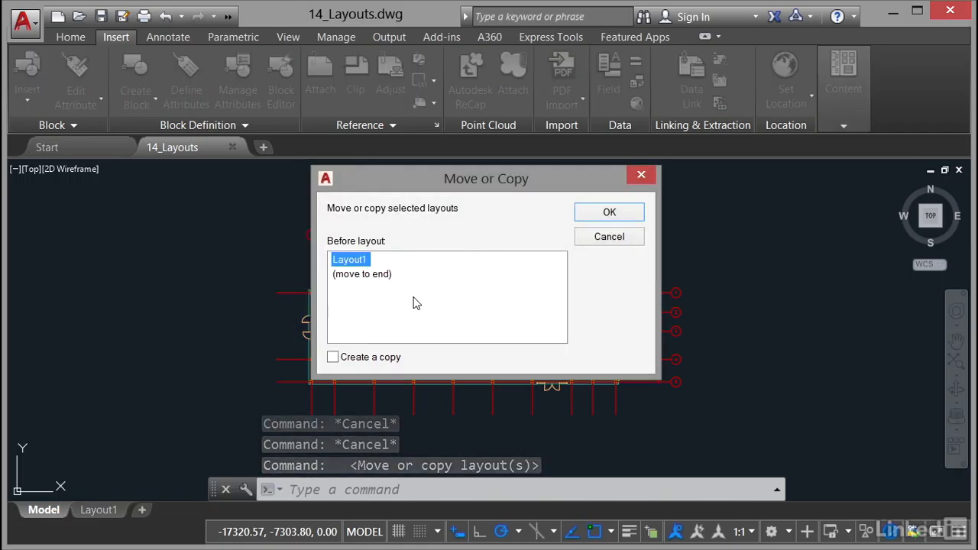
pyautogui.click(376, 275)
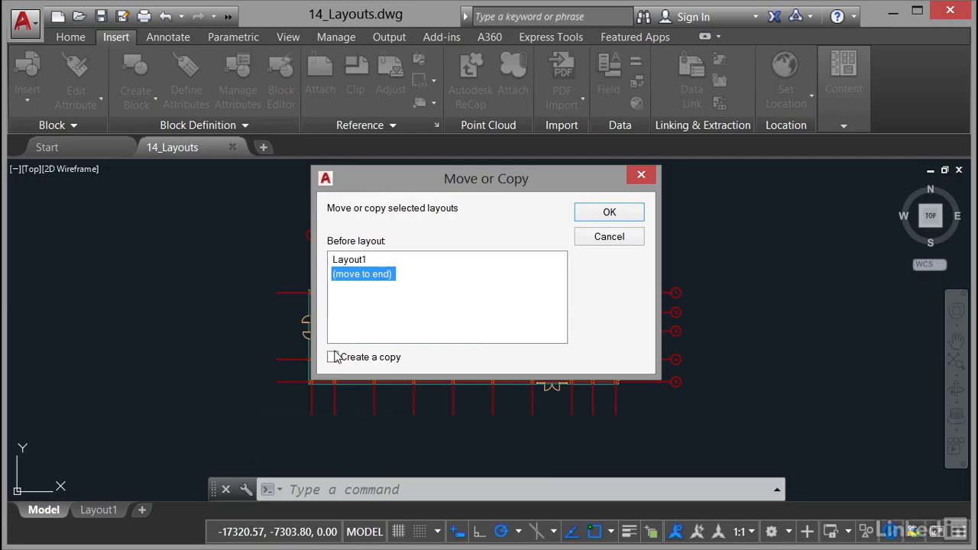
pyautogui.click(333, 358)
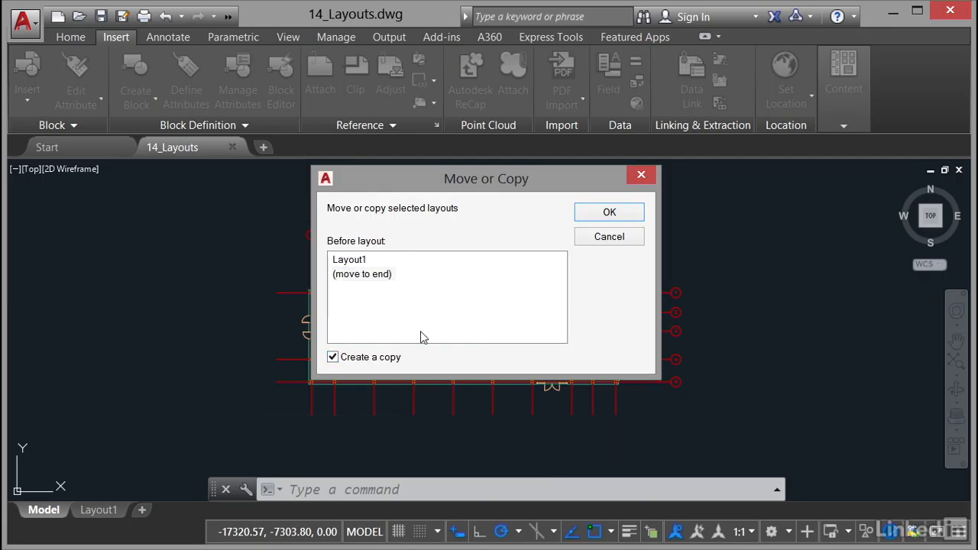
pyautogui.click(587, 214)
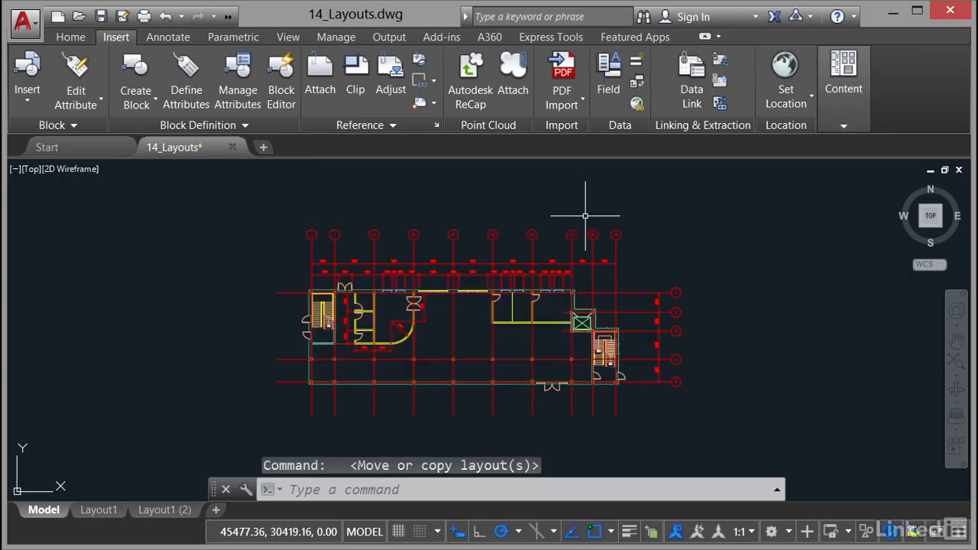
pyautogui.moveTo(169, 512)
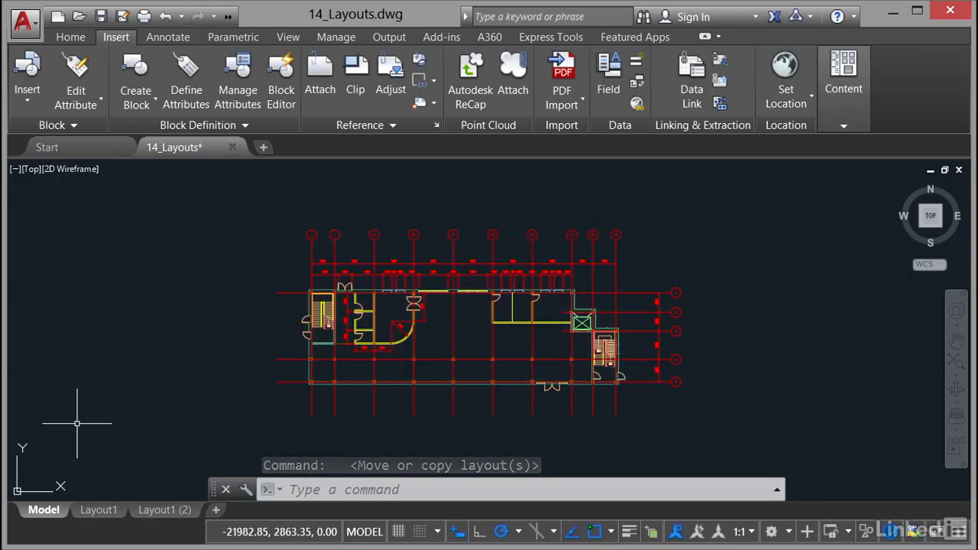
pyautogui.click(216, 510)
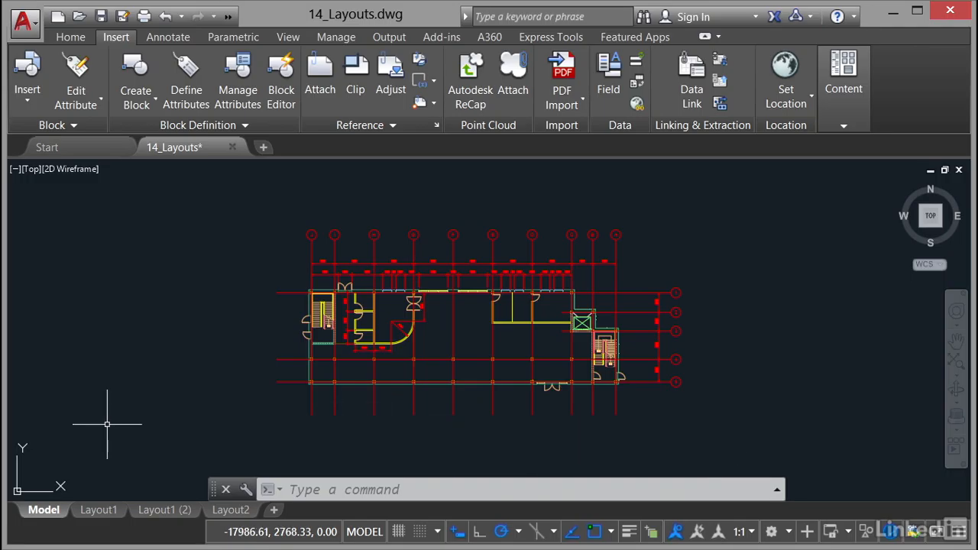
# Open Layout1 and delete the existing viewport from its sheet.
pyautogui.click(98, 510)
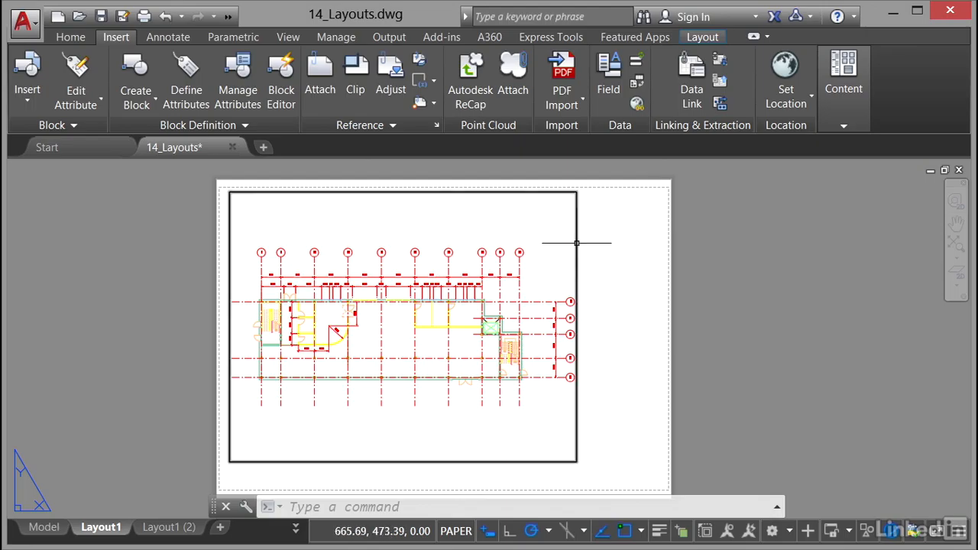
pyautogui.moveTo(577, 243)
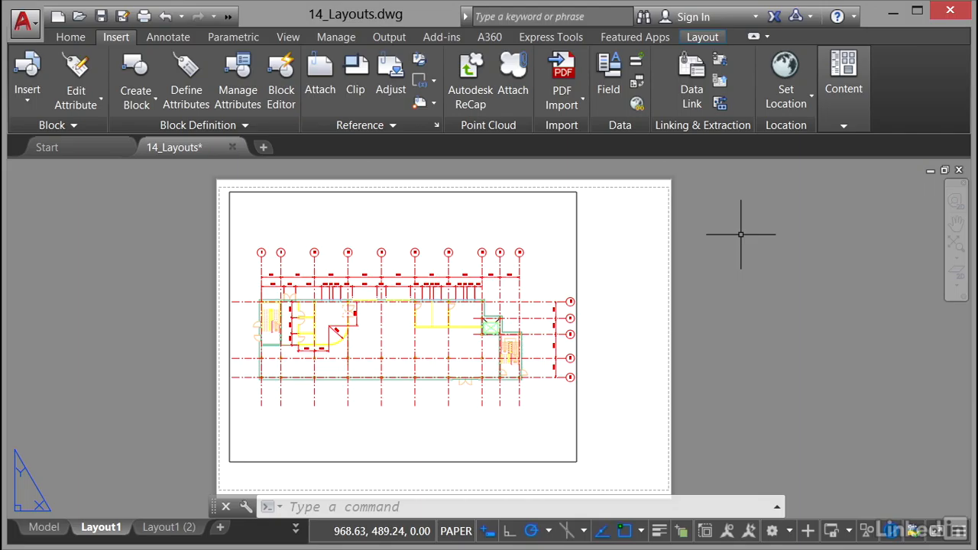
pyautogui.click(577, 248)
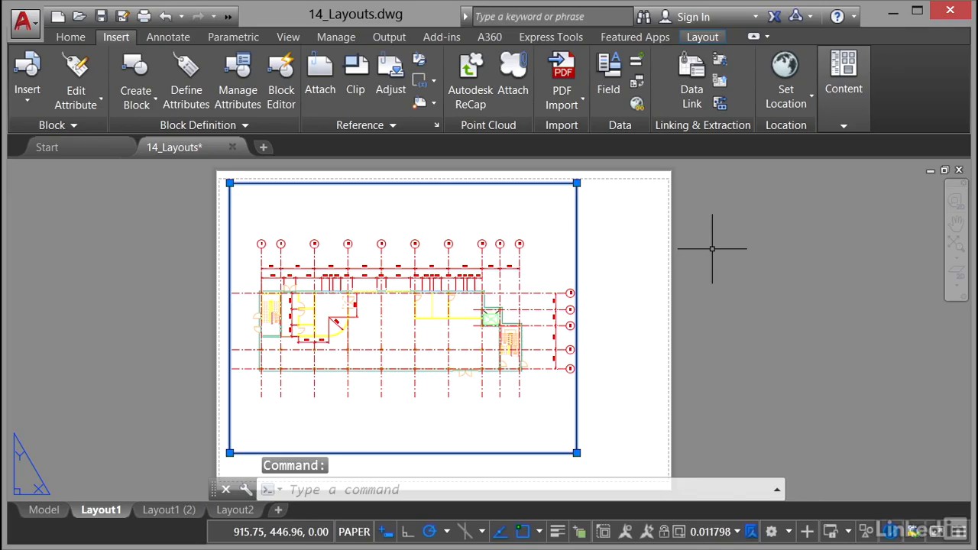
pyautogui.press('Delete')
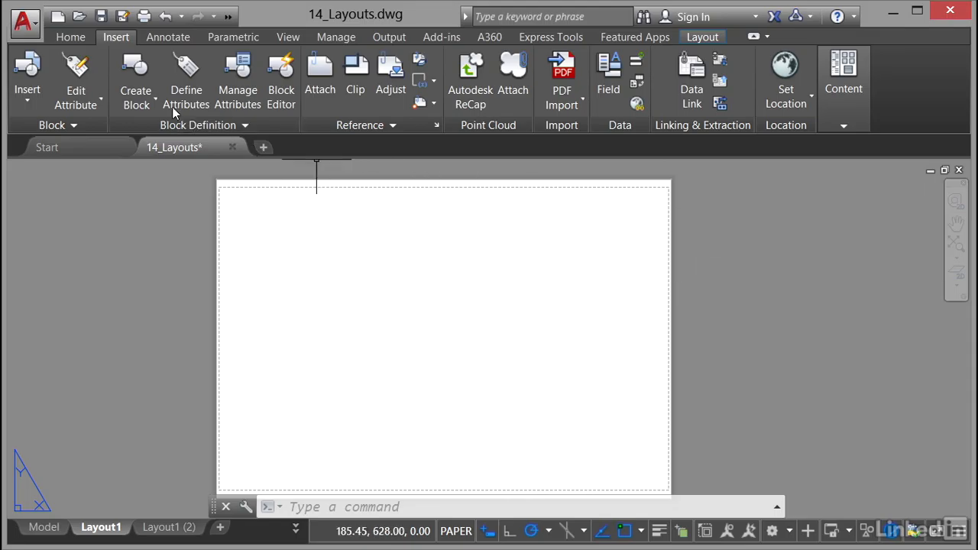
# Create a new layer named VIEWPORTS in the layer properties.
pyautogui.click(72, 39)
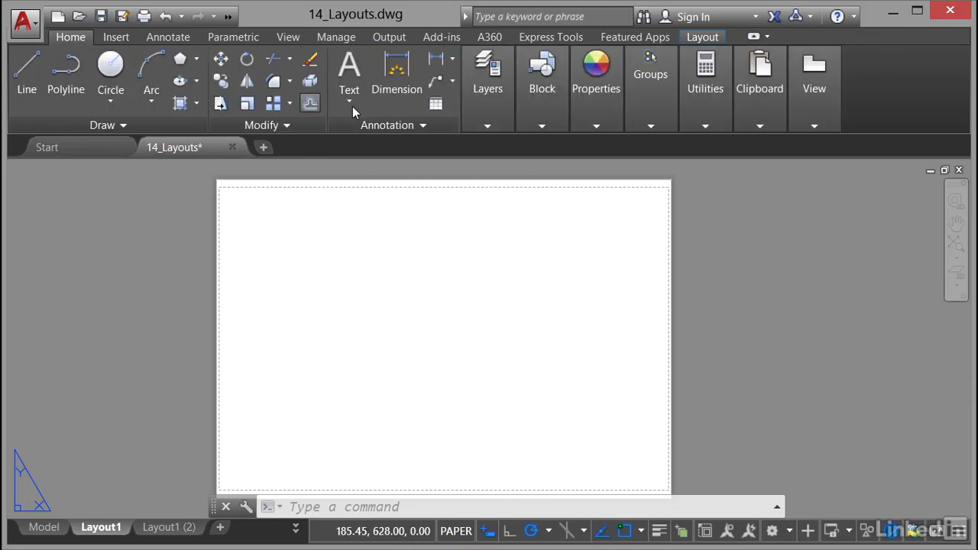
pyautogui.click(484, 128)
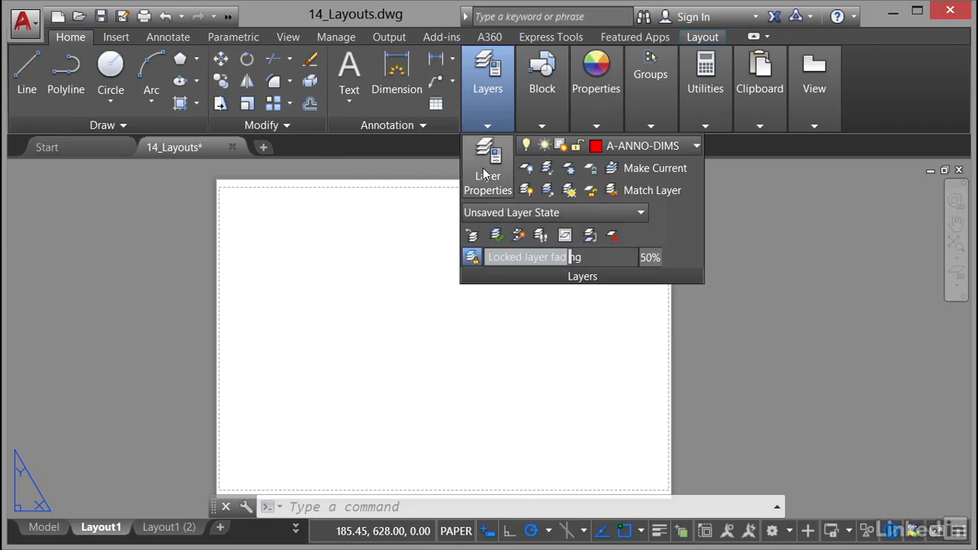
pyautogui.click(484, 168)
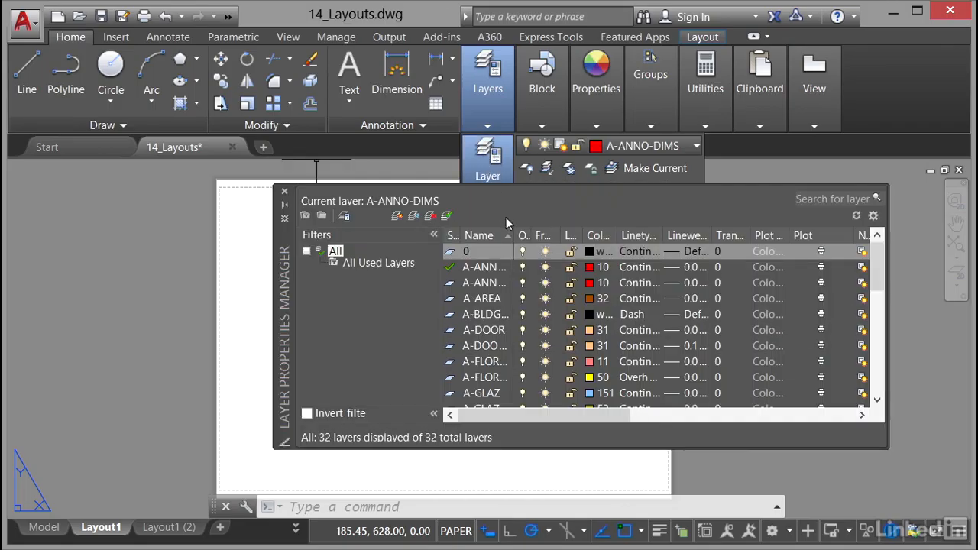
pyautogui.moveTo(512, 235); pyautogui.dragTo(559, 231)
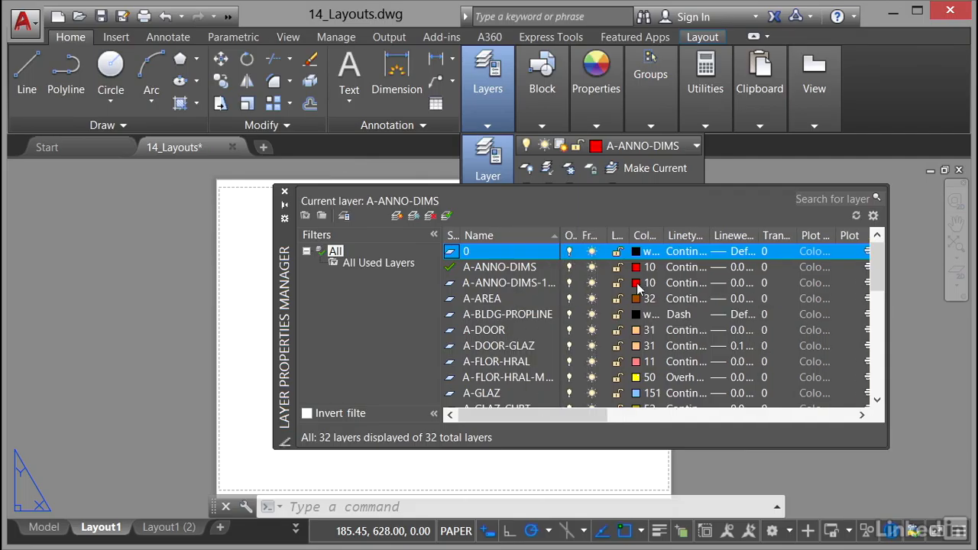
pyautogui.moveTo(874, 261); pyautogui.dragTo(878, 389)
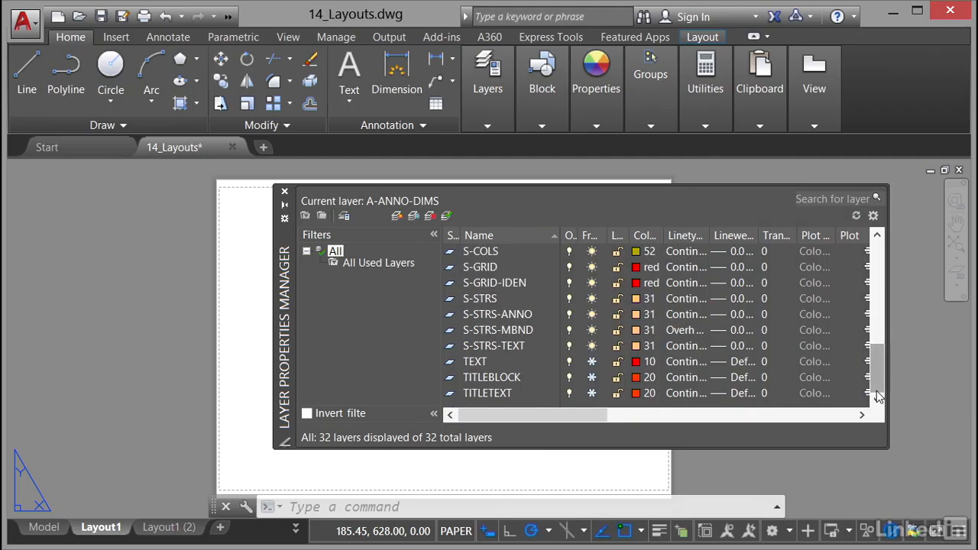
pyautogui.click(396, 216)
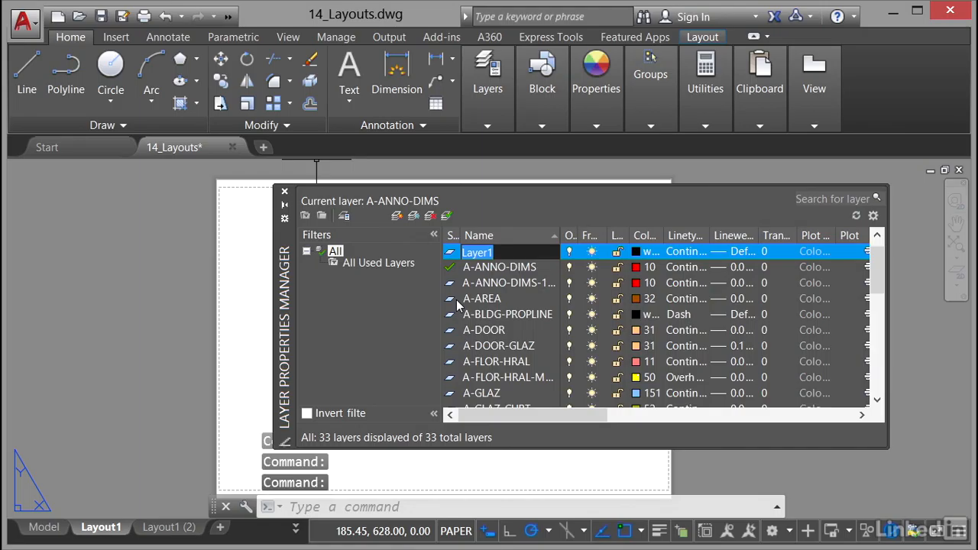
pyautogui.write('VIE')
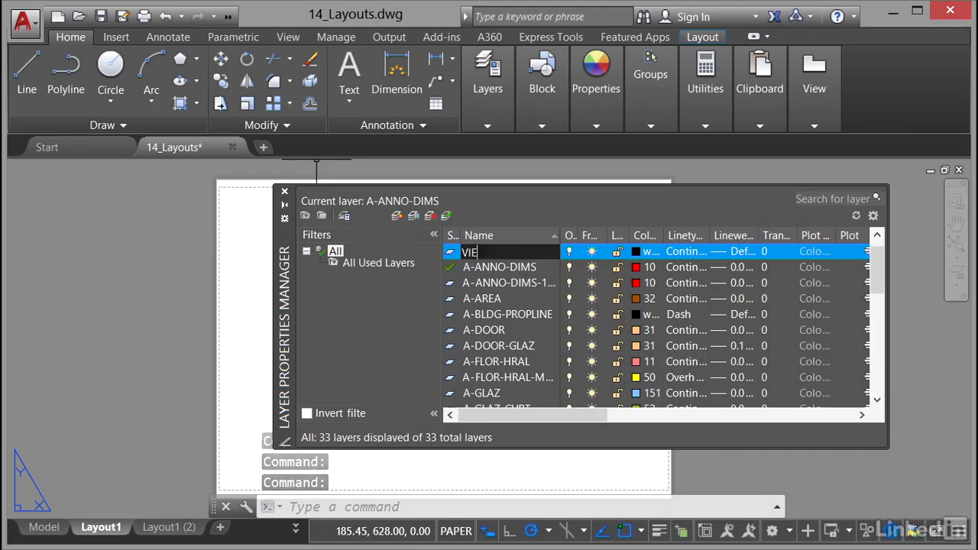
pyautogui.write('WPORTS')
pyautogui.press('Return')
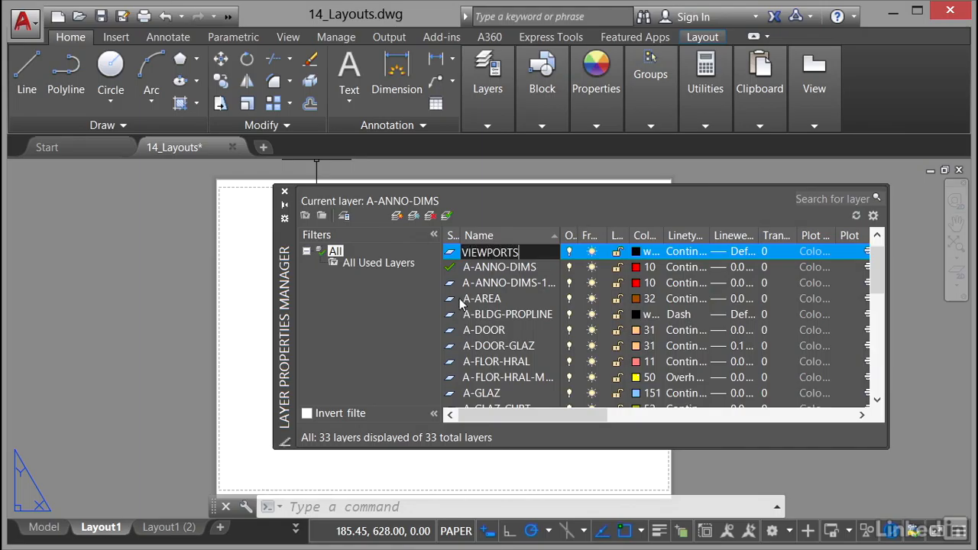
# Set the VIEWPORTS layer's colour to index 150 and make it the current layer.
pyautogui.click(640, 251)
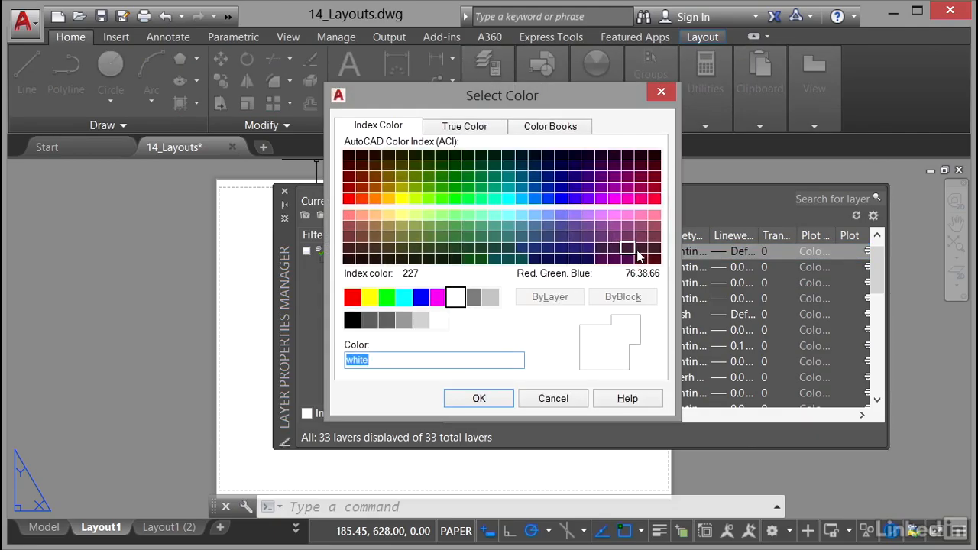
pyautogui.click(536, 199)
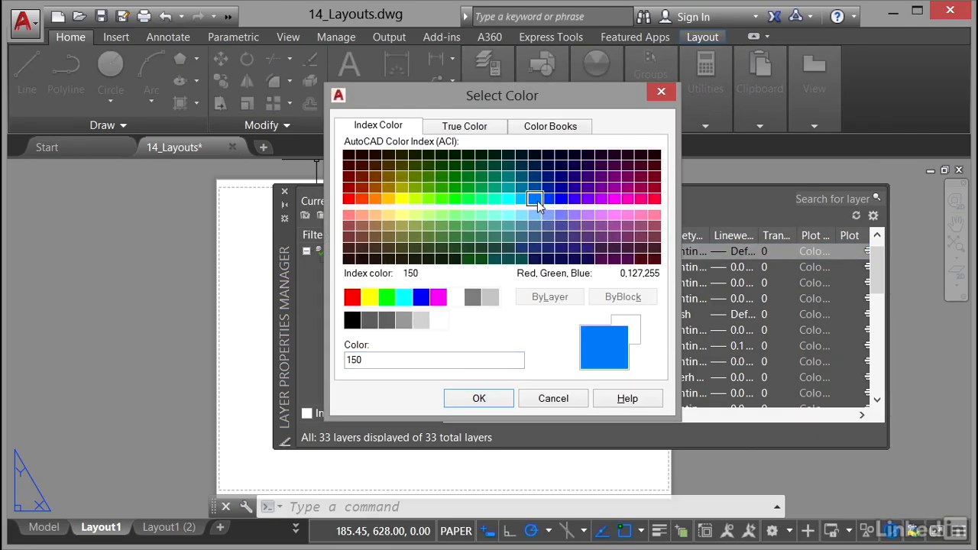
pyautogui.click(478, 398)
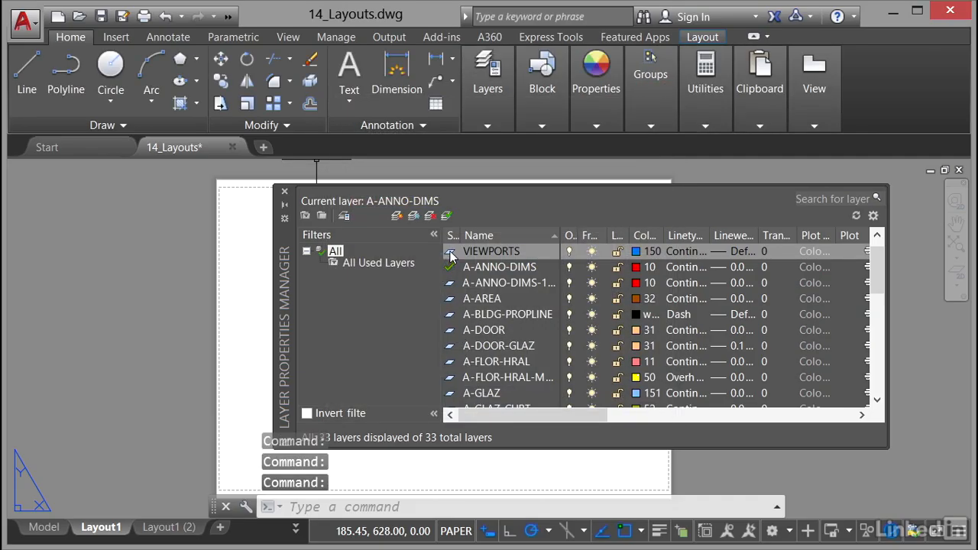
pyautogui.doubleClick(451, 254)
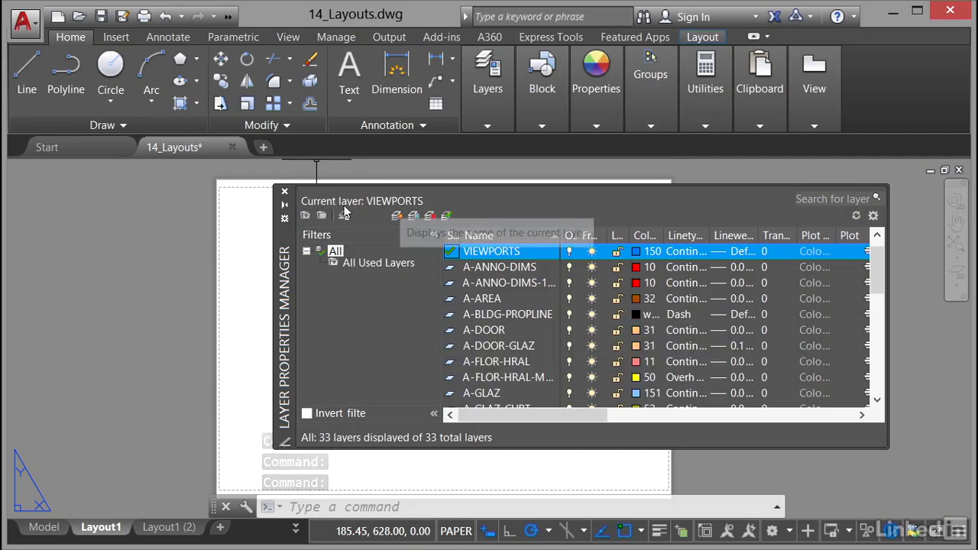
pyautogui.click(285, 192)
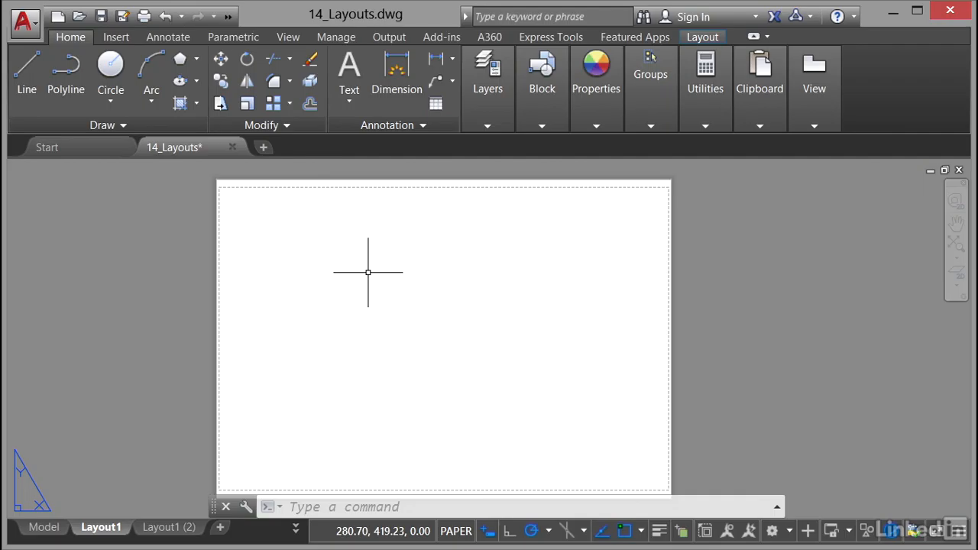
# Draw a tall rectangular viewport from near the sheet's upper-left corner, covering the left part of the Layout1 sheet.
pyautogui.click(702, 38)
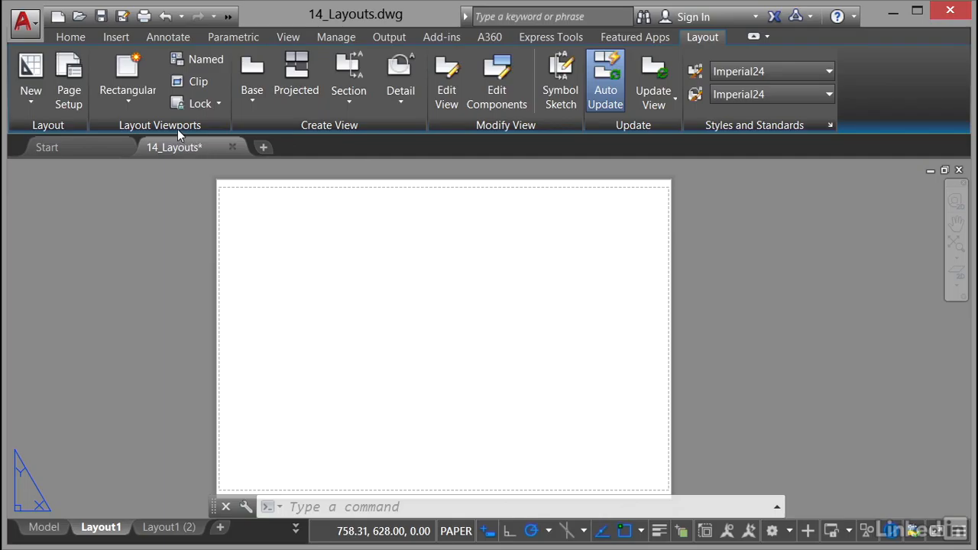
pyautogui.click(127, 100)
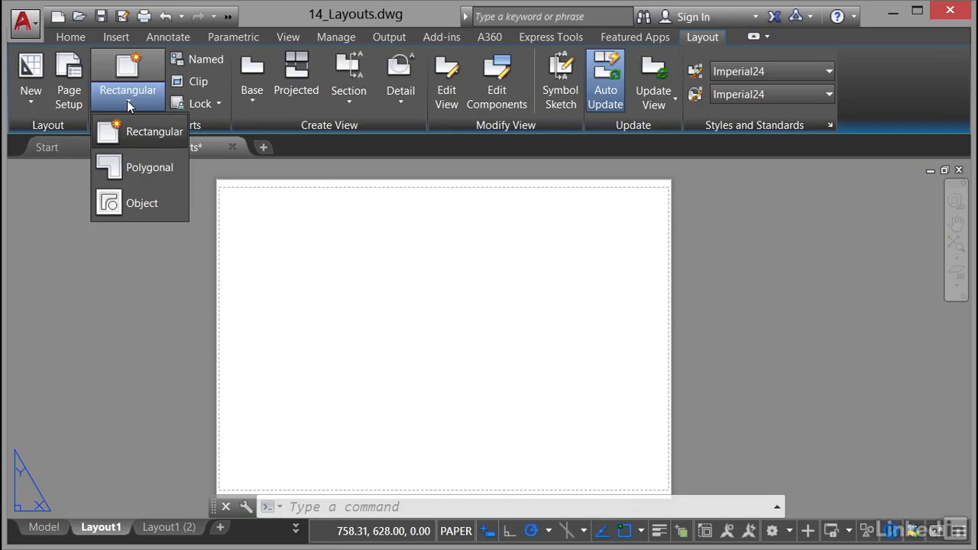
pyautogui.click(153, 132)
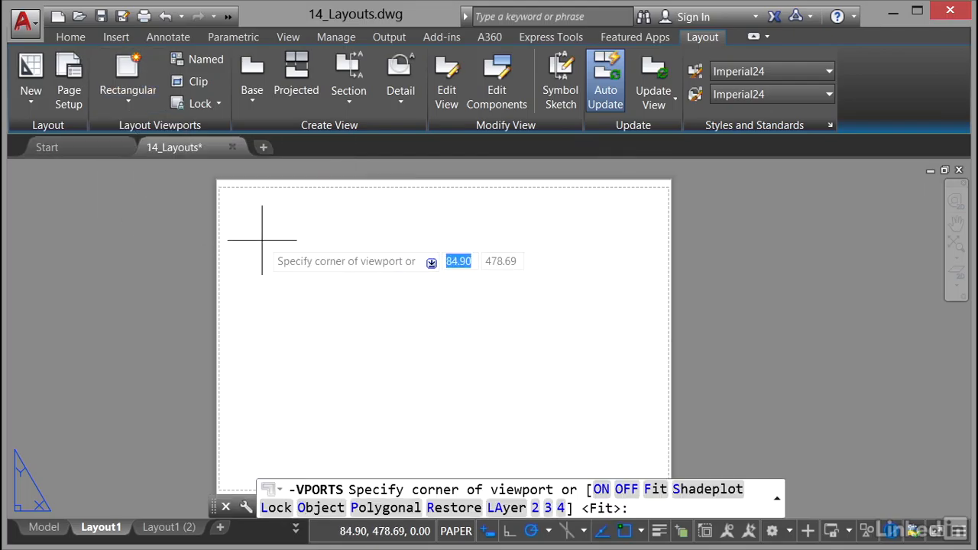
pyautogui.click(230, 200)
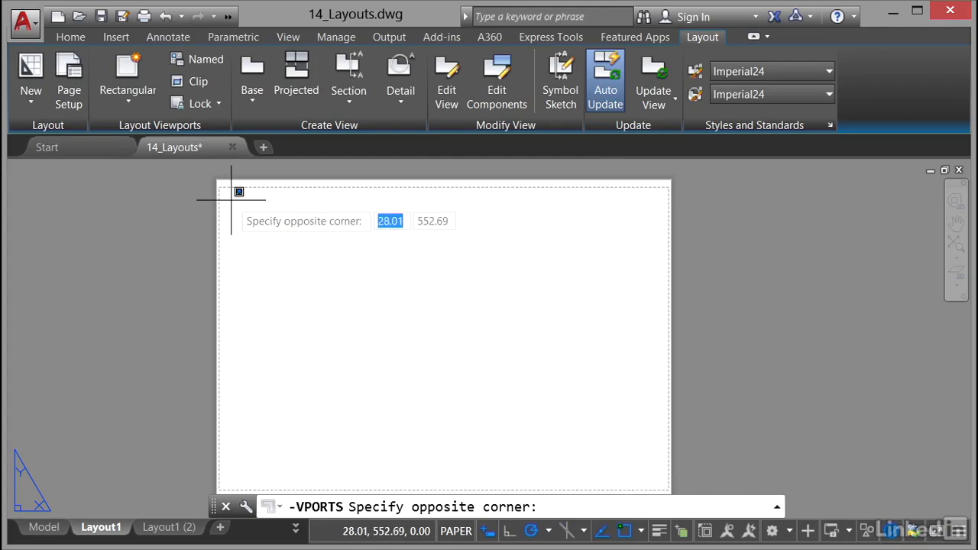
pyautogui.click(413, 440)
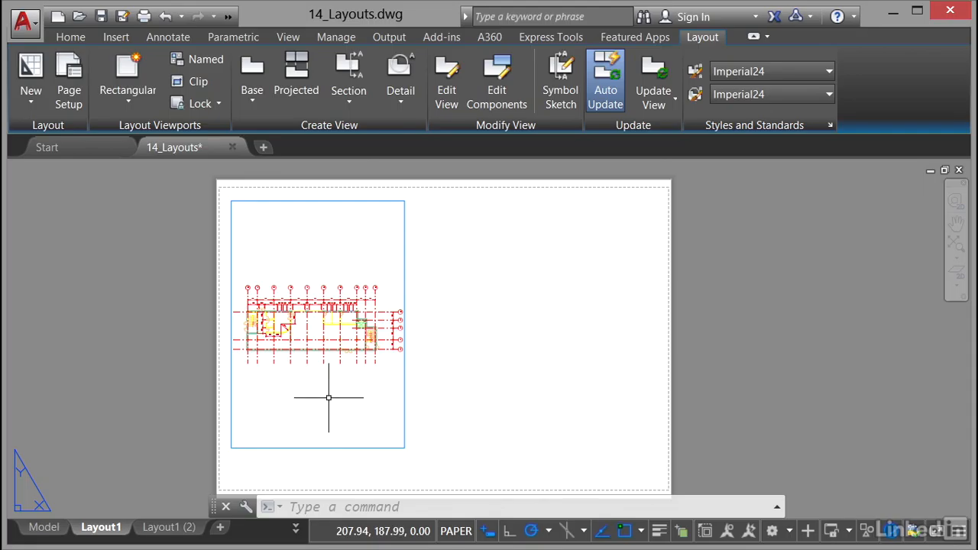
# Activate the viewport's model space and frame the staircase at the left end of the floor plan inside it.
pyautogui.doubleClick(328, 246)
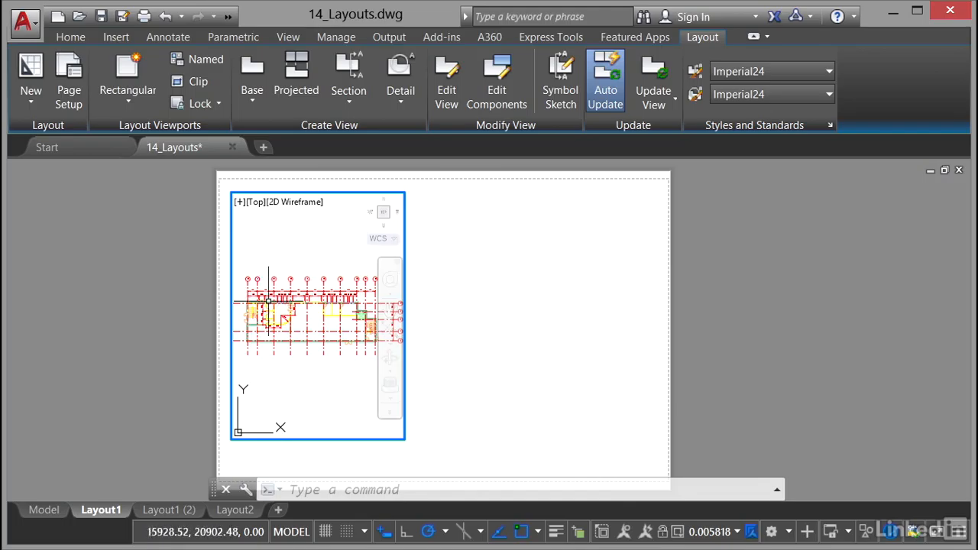
pyautogui.scroll(6, 257, 313)
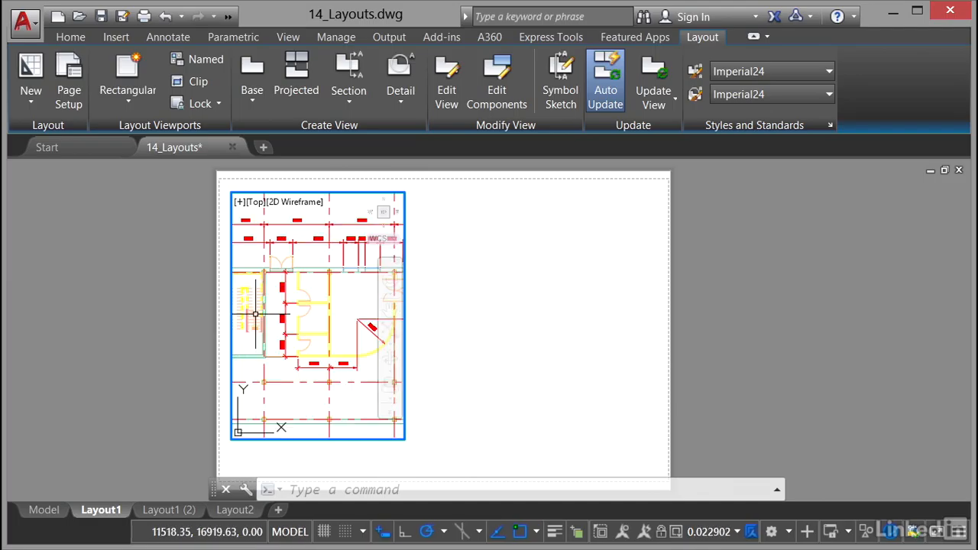
pyautogui.moveTo(257, 313); pyautogui.dragTo(316, 287, button='middle')
pyautogui.scroll(4, 321, 312)
pyautogui.scroll(-2, 307, 299)
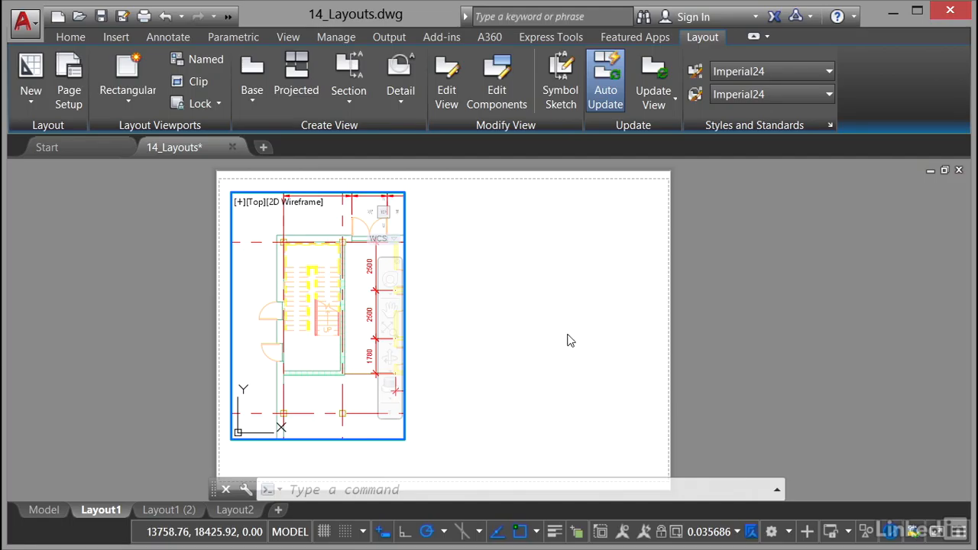
# Set the viewport scale to 1:20 and reposition the staircase within the viewport.
pyautogui.click(711, 532)
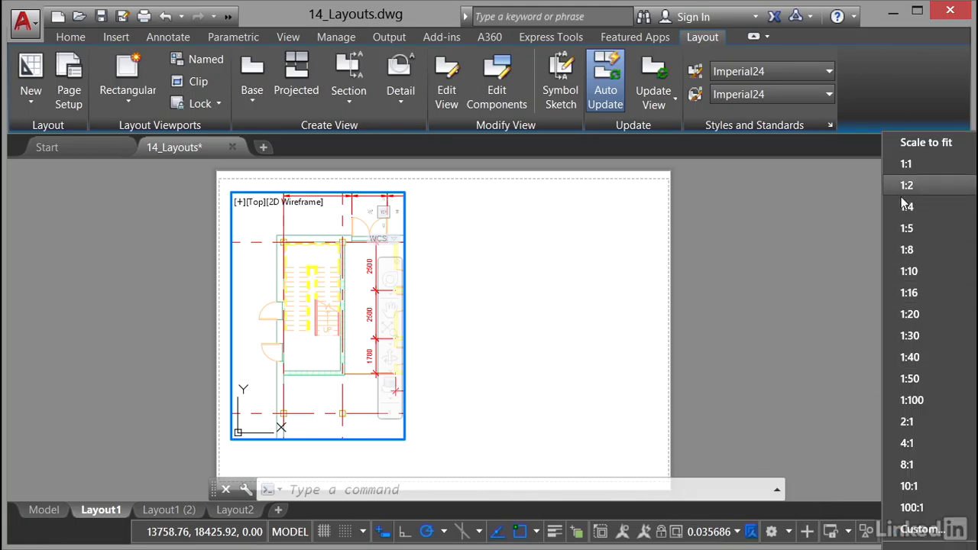
pyautogui.click(912, 314)
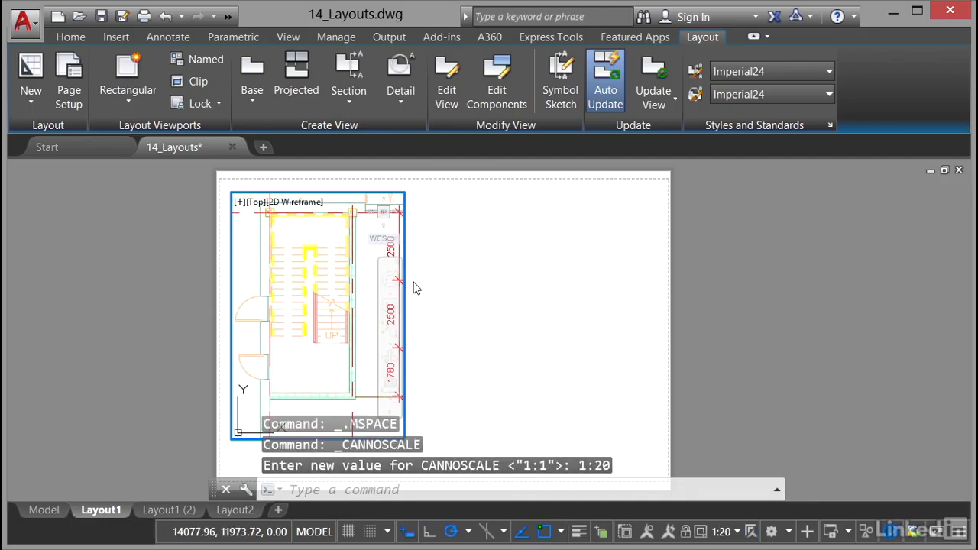
pyautogui.moveTo(319, 265); pyautogui.dragTo(326, 277, button='middle')
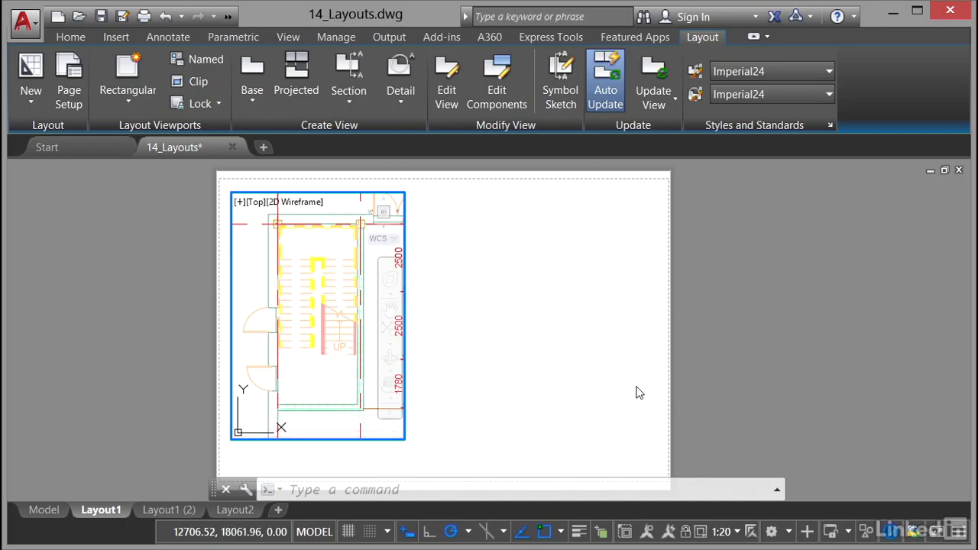
# Return from the viewport to paper space and rename the Layout1 layout as STAIR A.
pyautogui.doubleClick(761, 256)
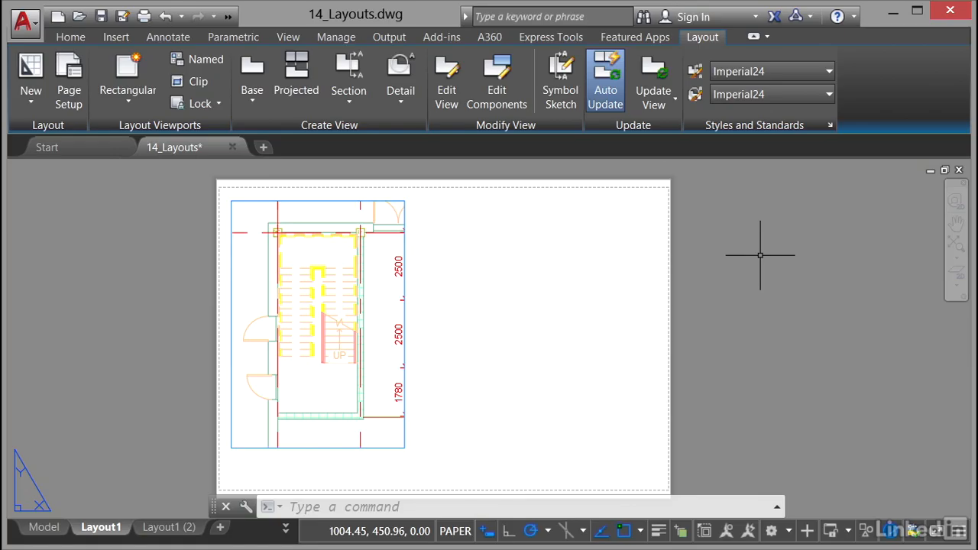
pyautogui.rightClick(104, 527)
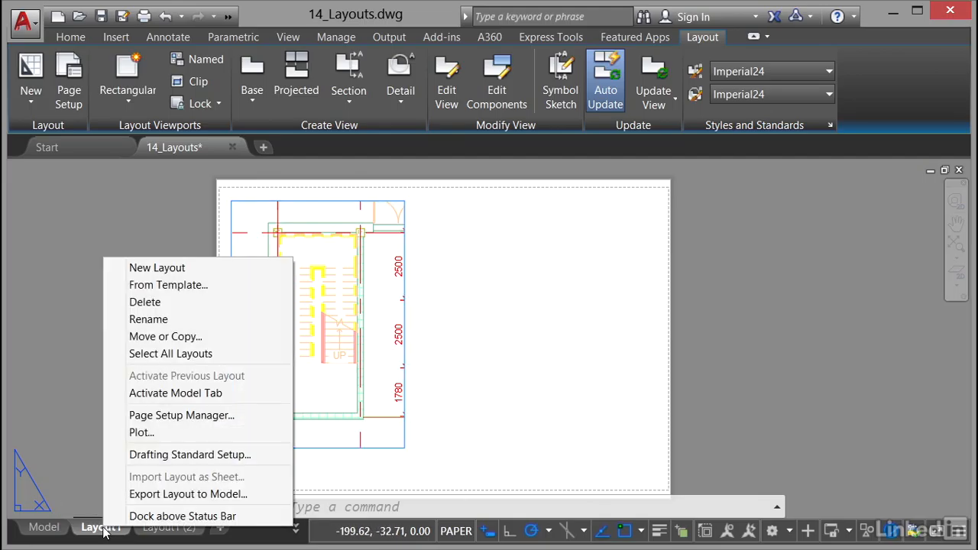
pyautogui.click(170, 320)
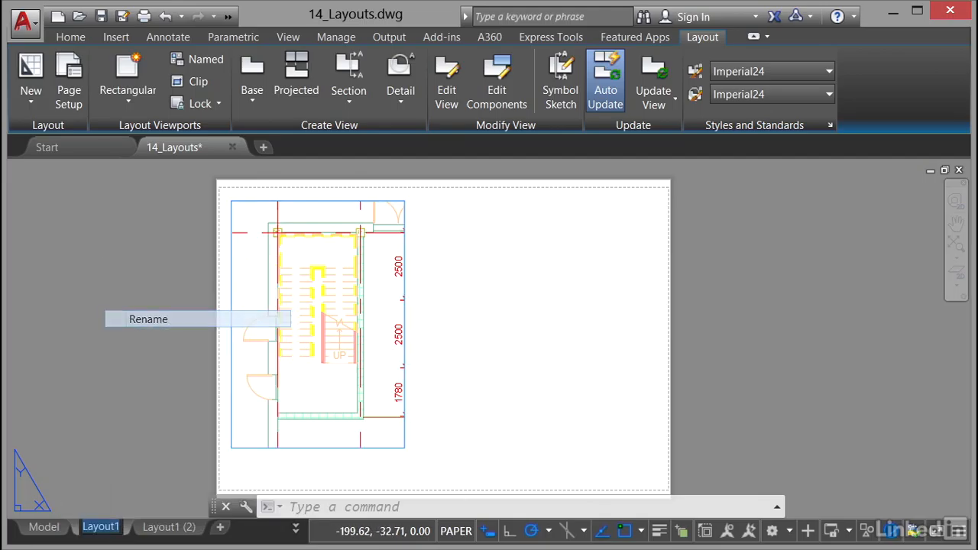
pyautogui.write('S')
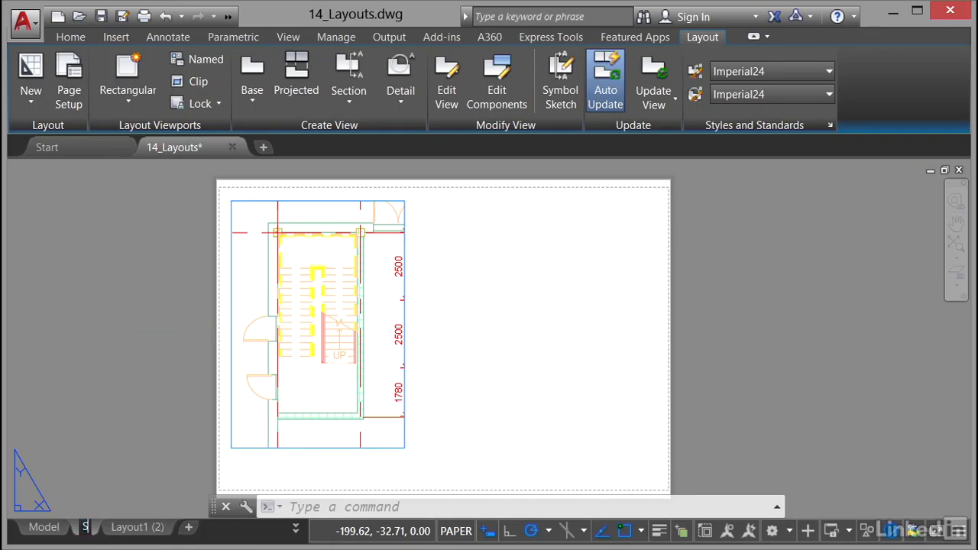
pyautogui.write('TAIR A')
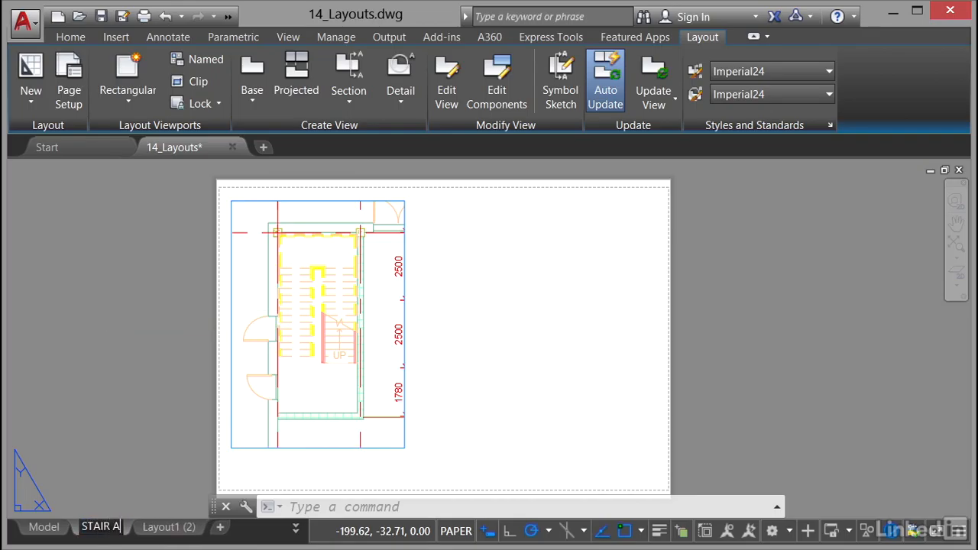
pyautogui.press('Return')
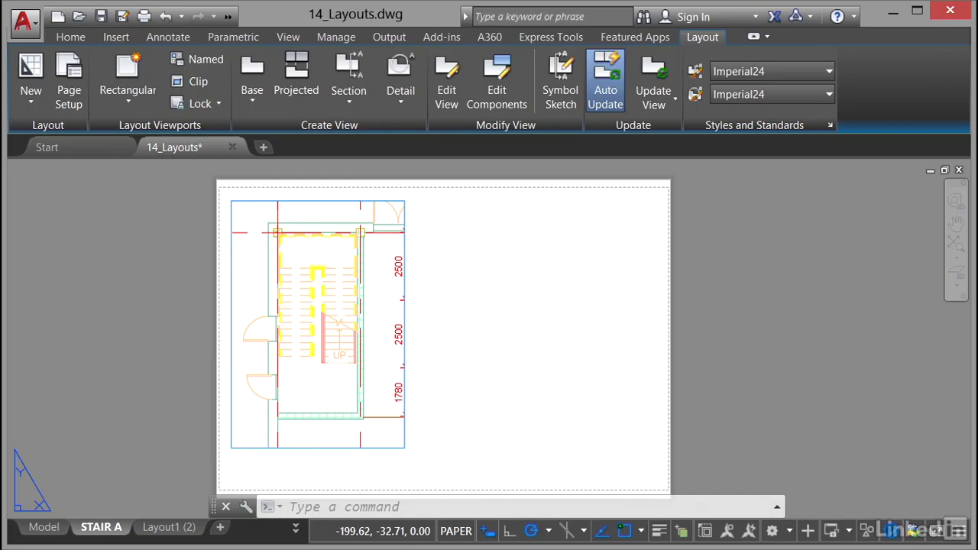
# Select the staircase viewport on the sheet to check its scale, and clear the selection.
pyautogui.click(283, 461)
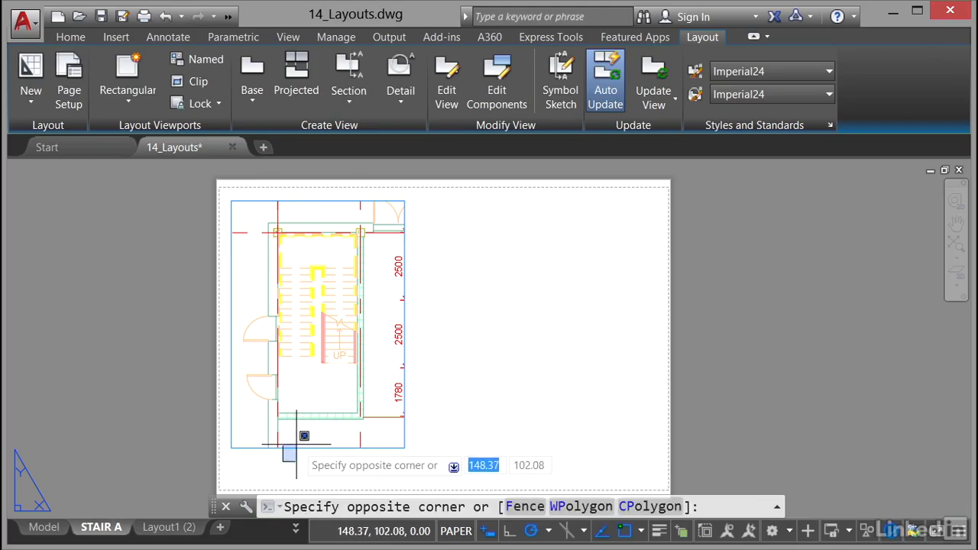
pyautogui.click(296, 445)
pyautogui.click(329, 447)
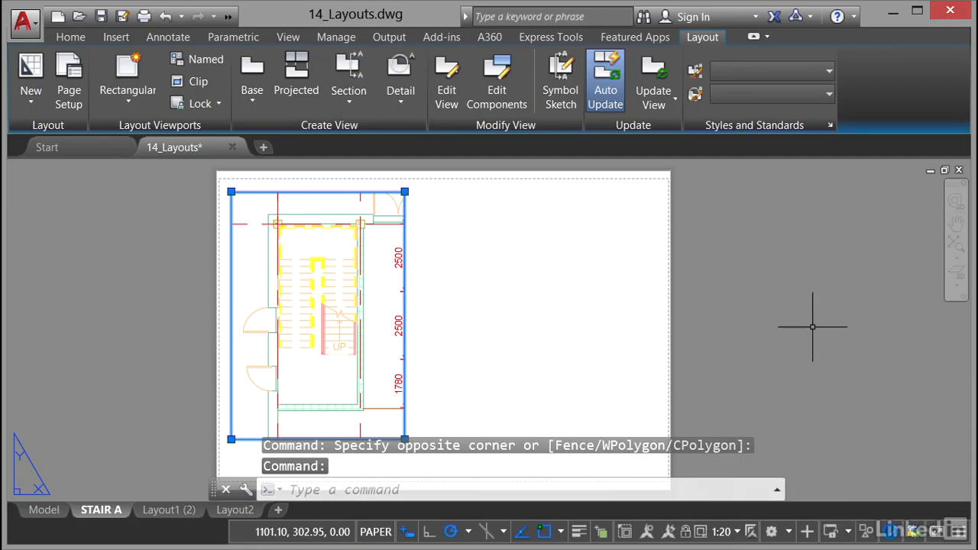
pyautogui.press('Escape')
pyautogui.press('Escape')
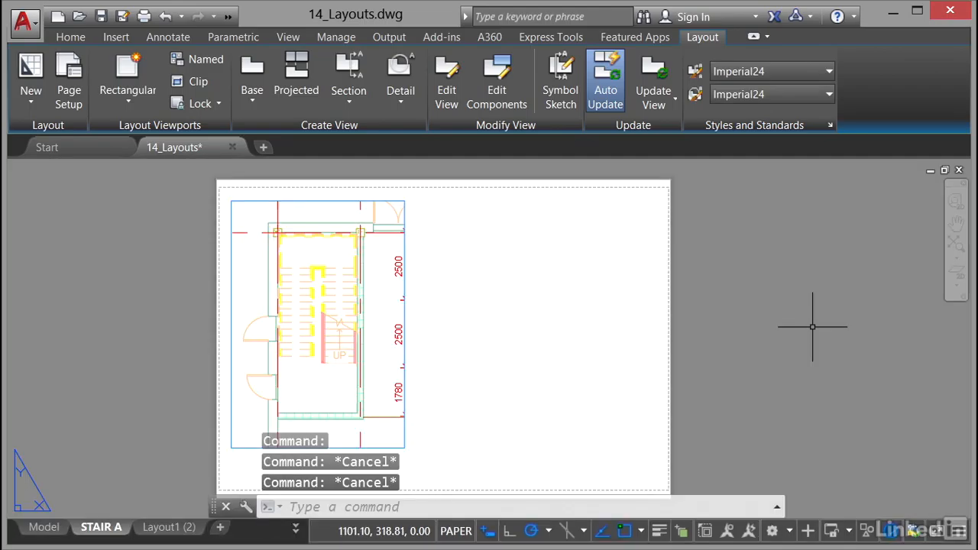